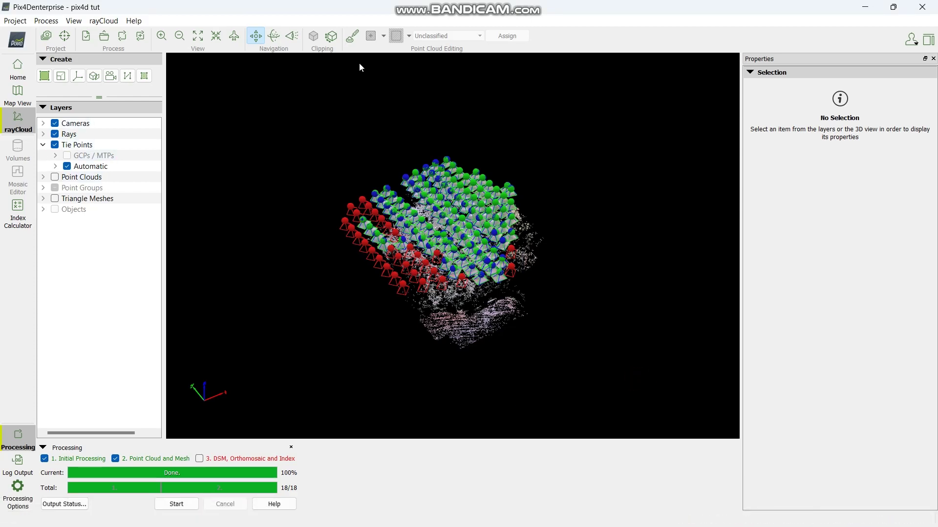
- Show the rayCloud from the top with cameras and rays hidden, then return to the home page
left_click(235, 37)
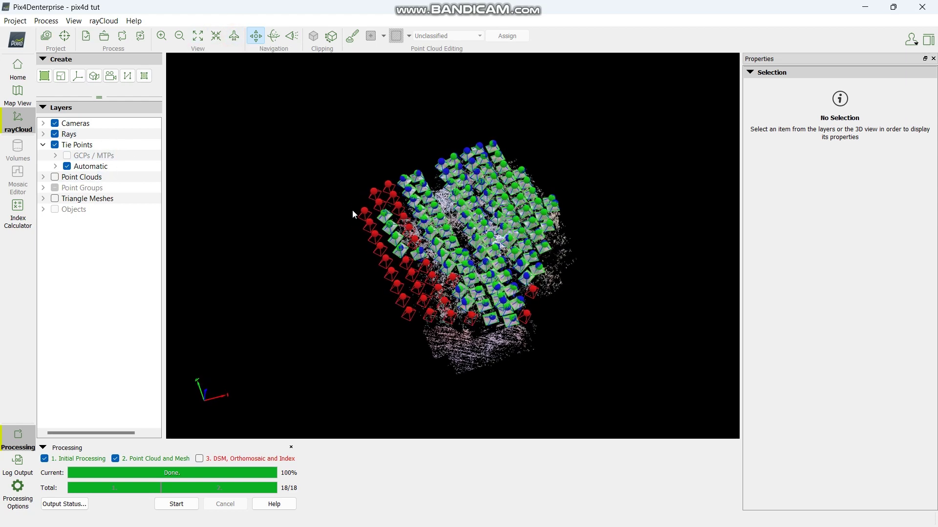
left_click(56, 123)
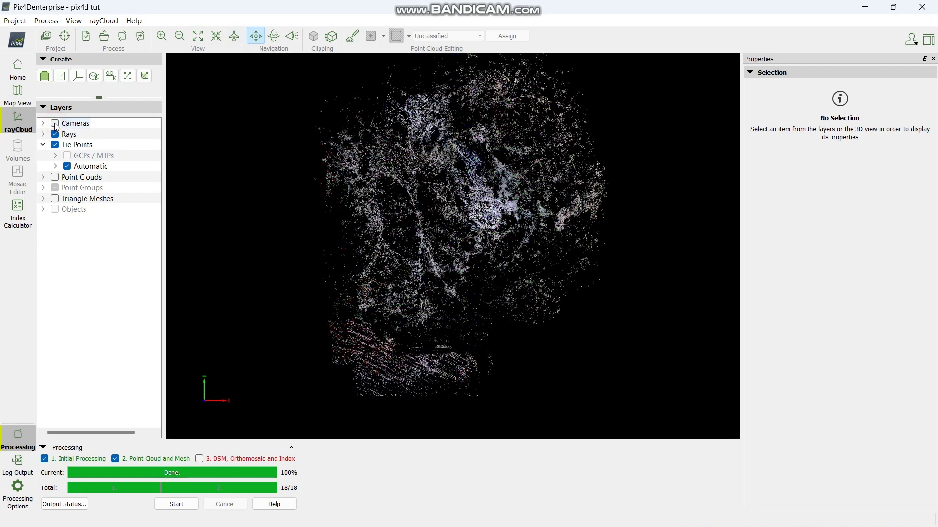
left_click(55, 135)
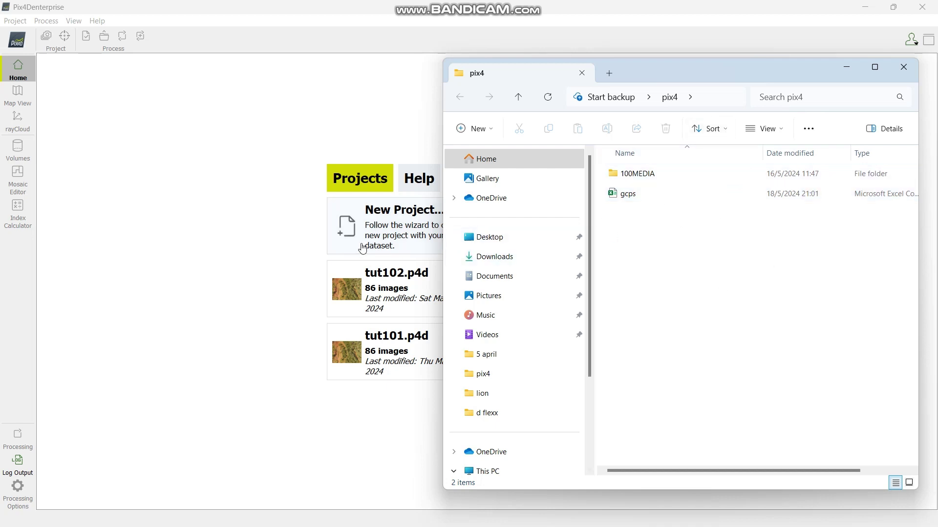
left_click(176, 189)
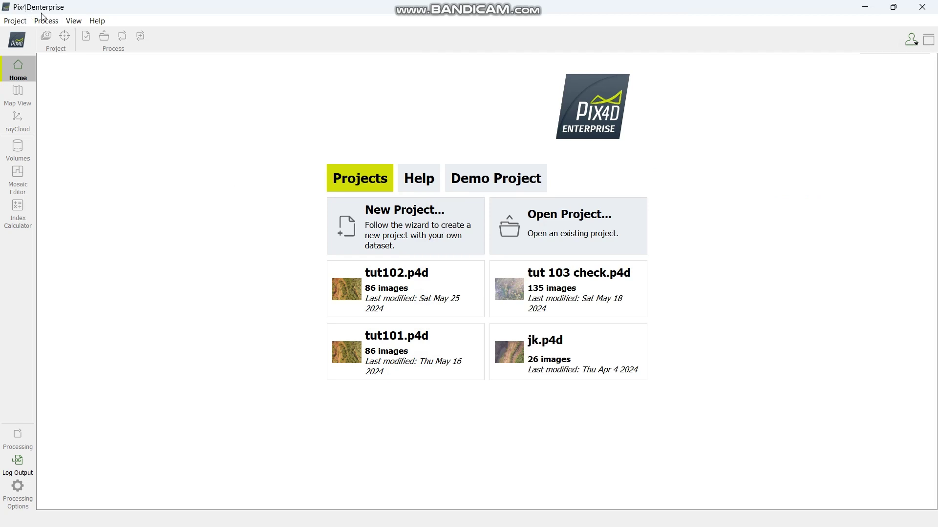
- Name the new project 'pix4d tut' and set its location to the Desktop pix4 folder
left_click(396, 234)
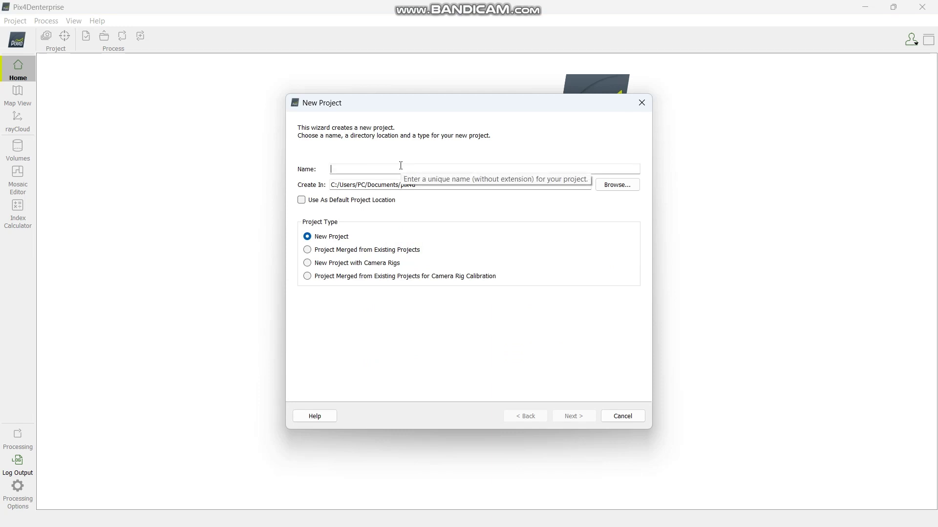
type("pix4d tut")
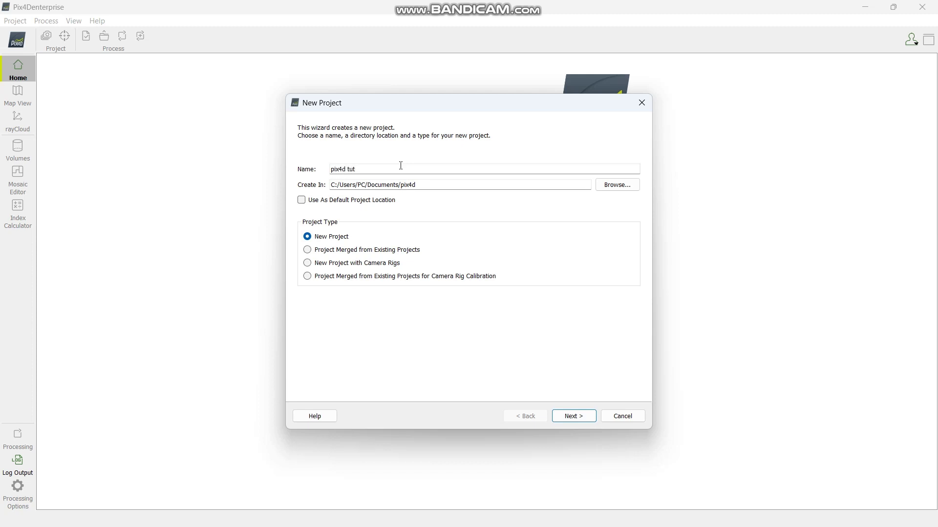
left_click(400, 167)
left_click(607, 189)
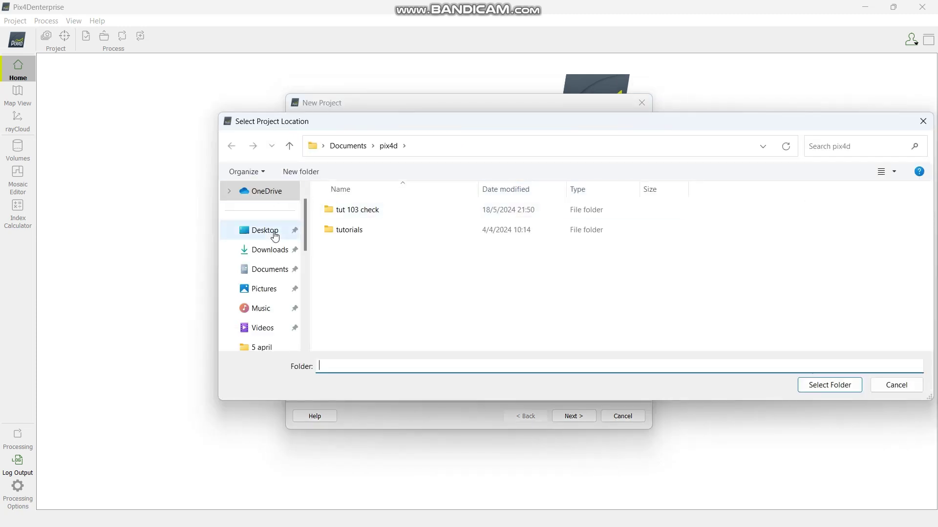
left_click(266, 230)
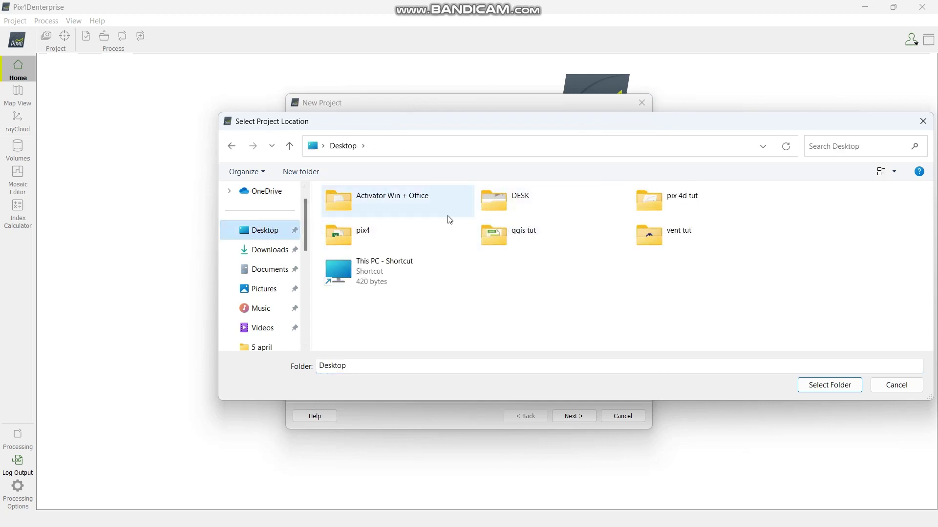
left_click(376, 232)
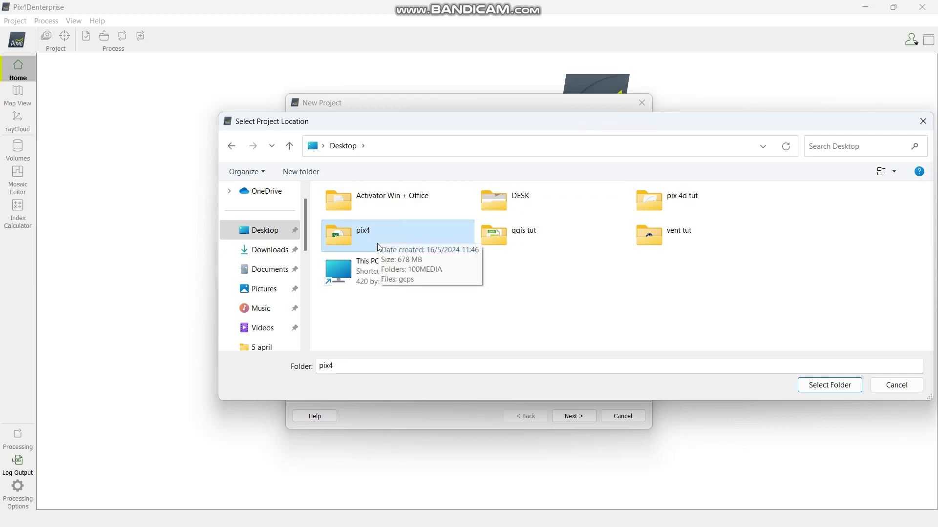
left_click(824, 390)
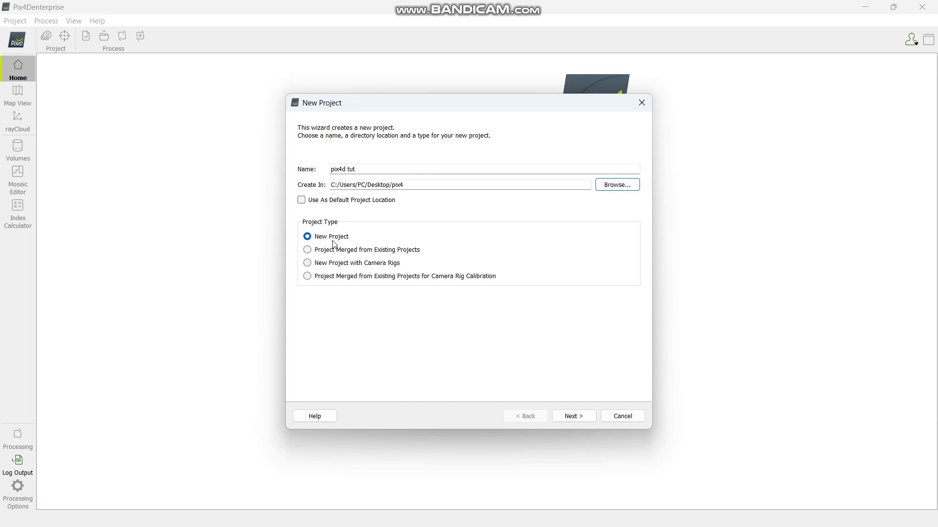
- Add the whole 100MEDIA folder as a directory, loading all 135 drone images
left_click(566, 418)
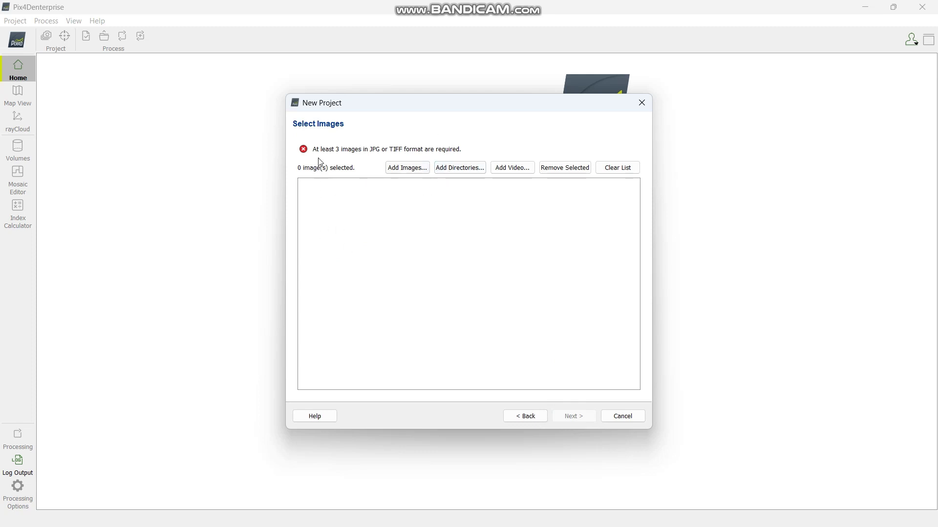
left_click(407, 168)
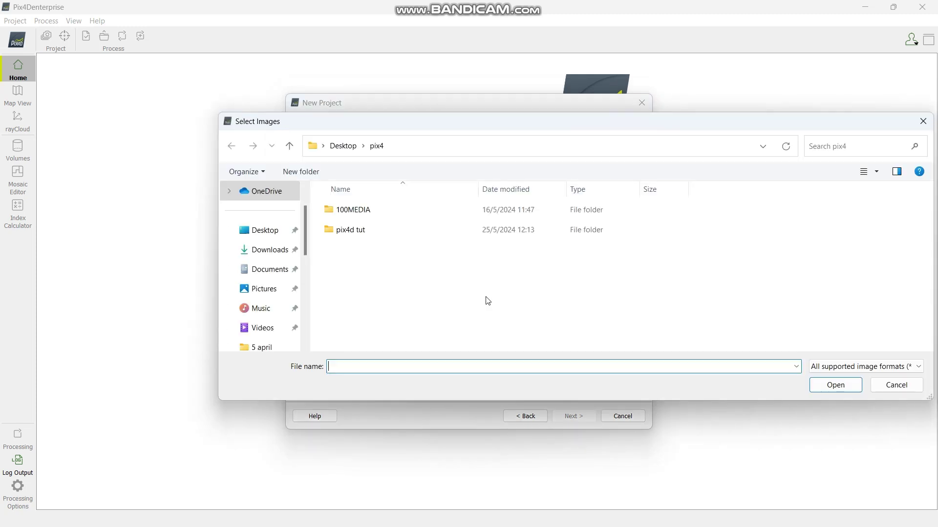
double_click(397, 213)
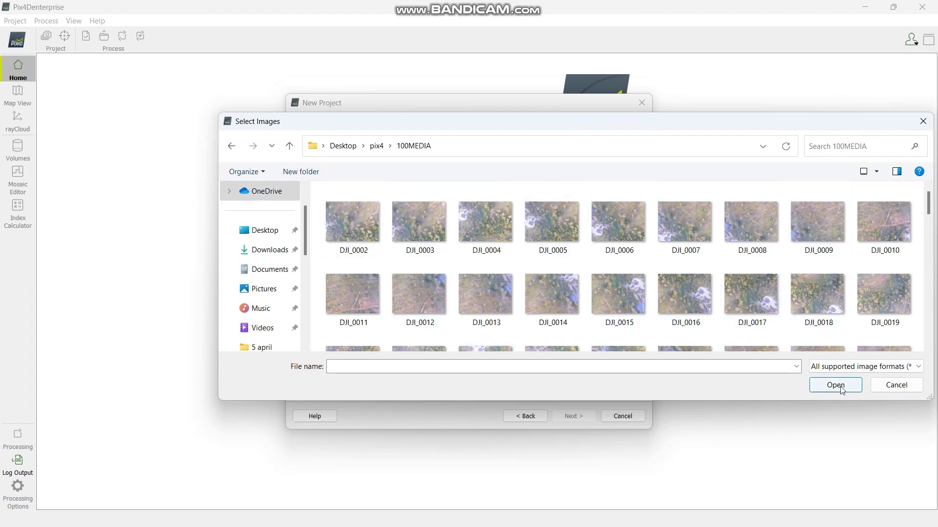
left_click(922, 121)
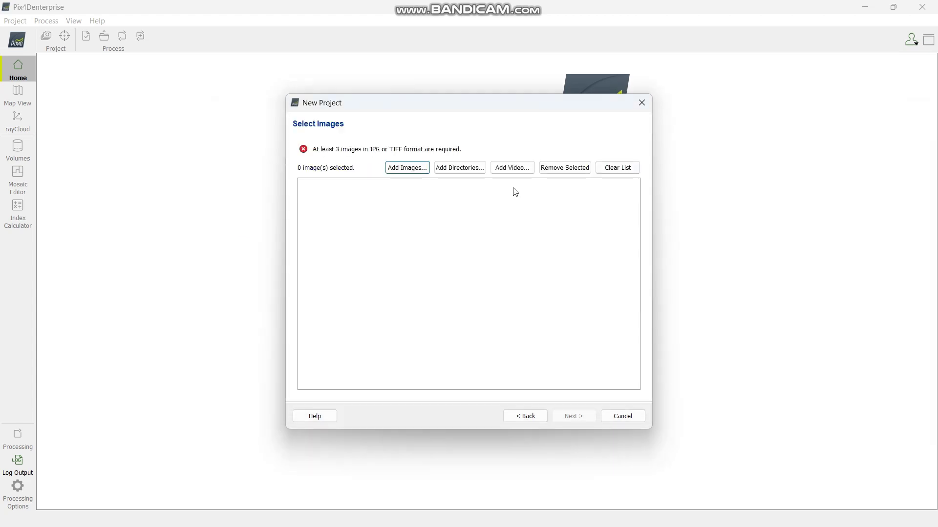
left_click(468, 168)
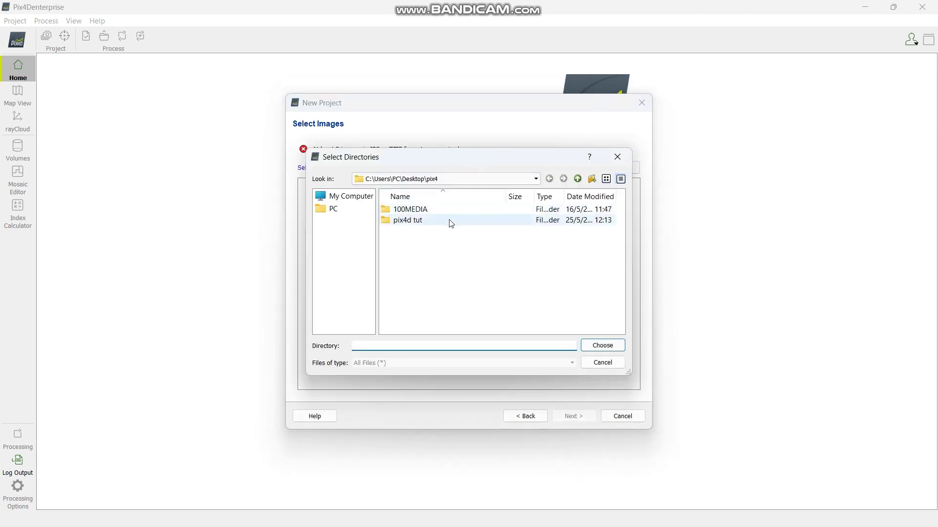
left_click(432, 211)
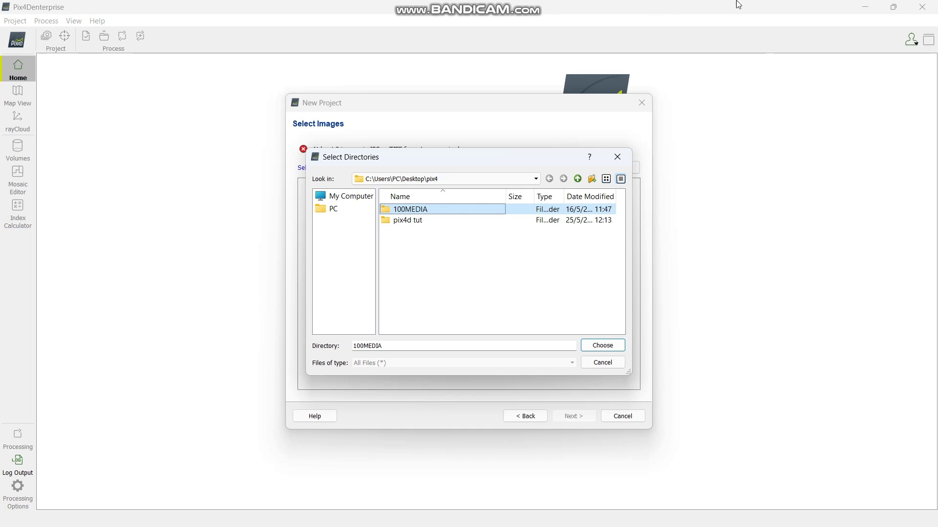
left_click(604, 345)
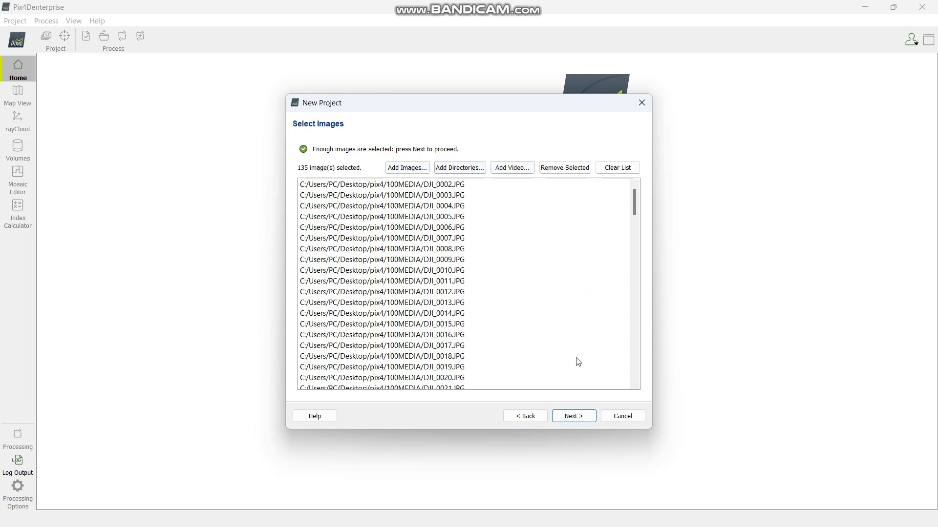
left_click(575, 418)
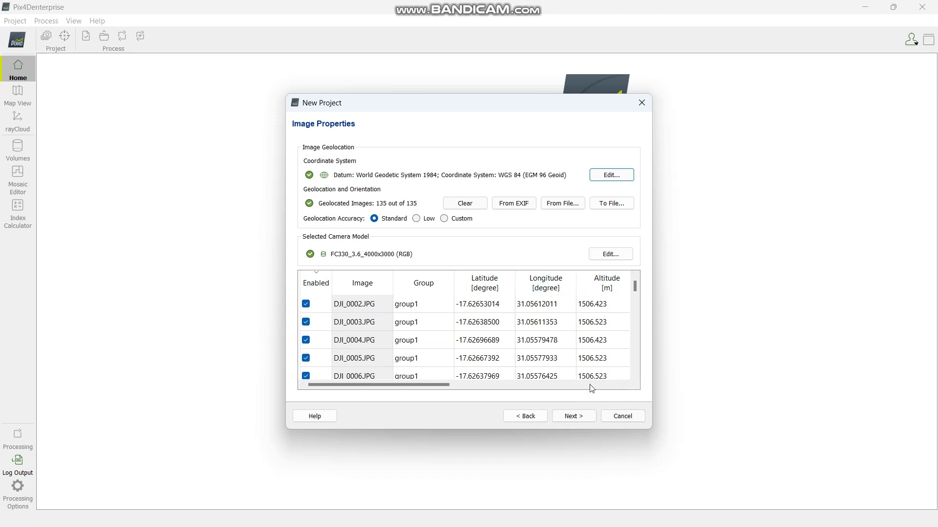
- Accept the image properties and choose Known Coordinate System (WGS 84 / UTM zone 36S) for output
left_click(584, 418)
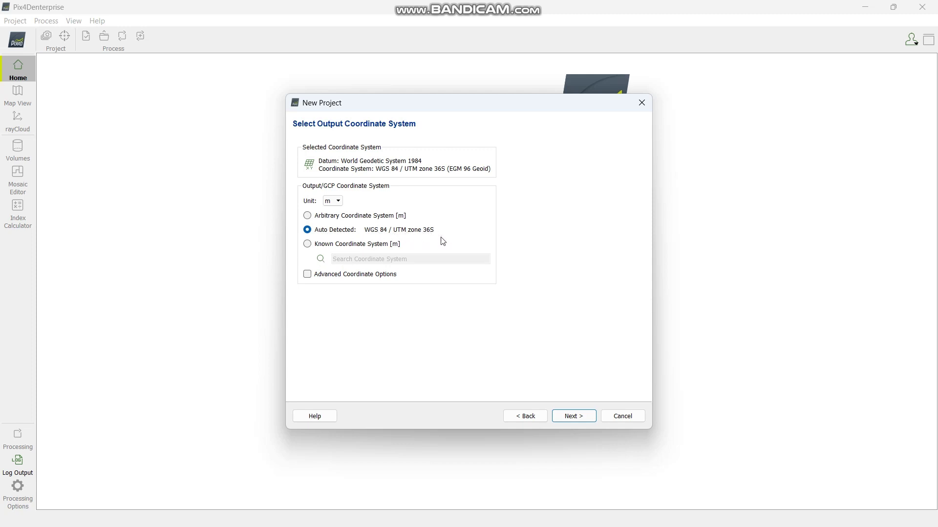
left_click(308, 245)
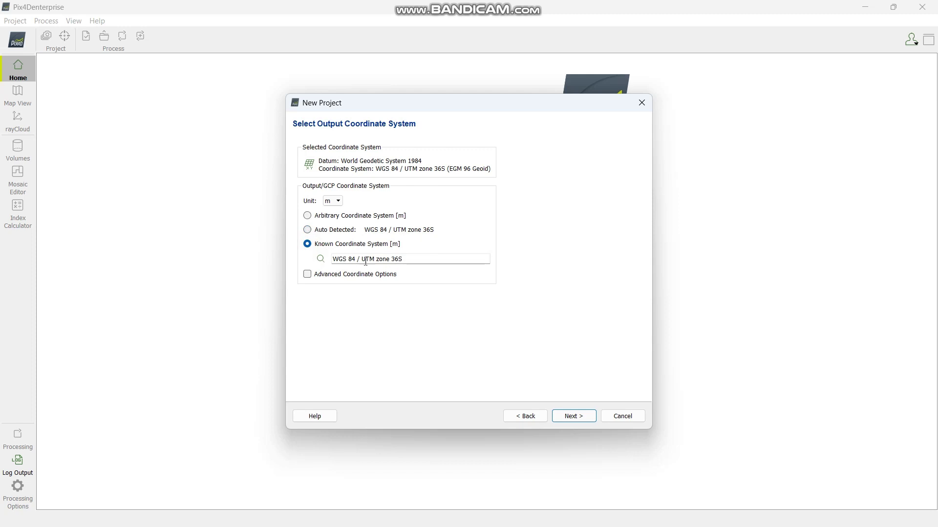
- Pick datum Arc 1950 and coordinate system Arc 1950 / UTM zone 36S from the list
left_click(307, 274)
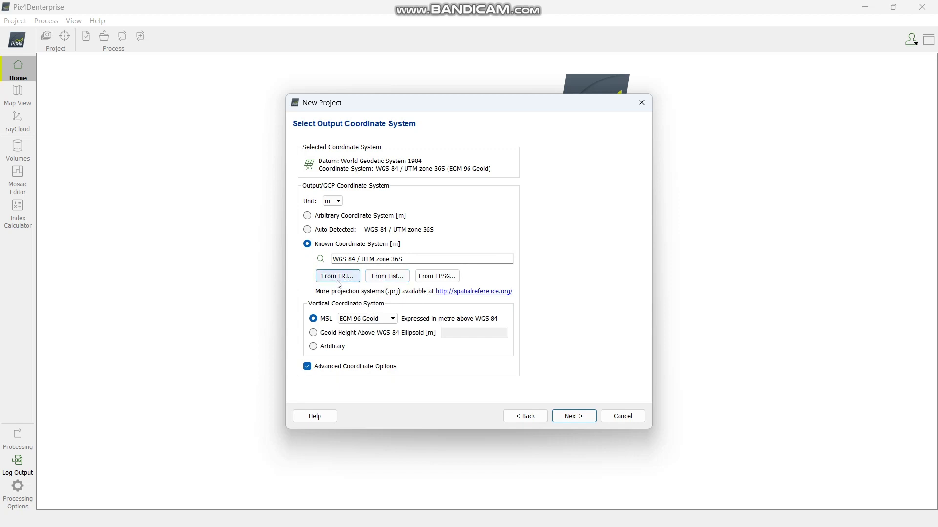
left_click(391, 276)
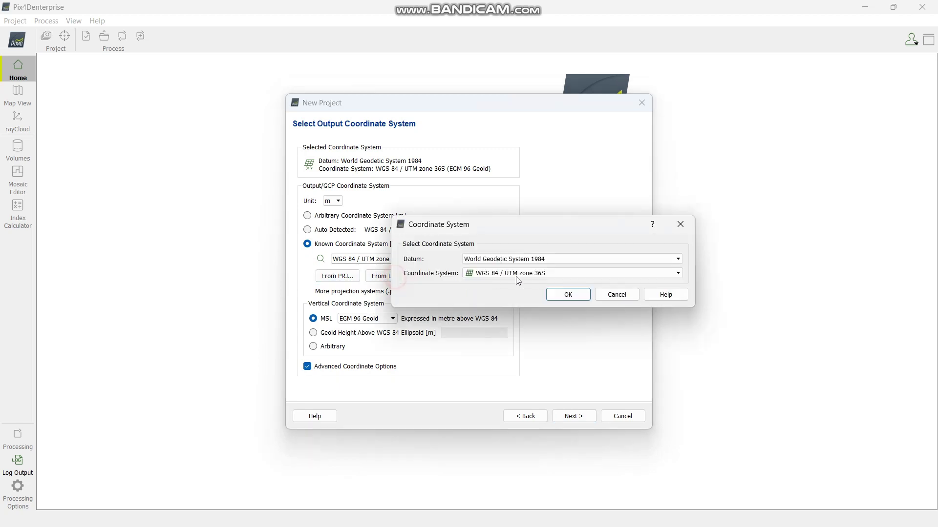
left_click(618, 262)
scroll(586, 293, "up", 20)
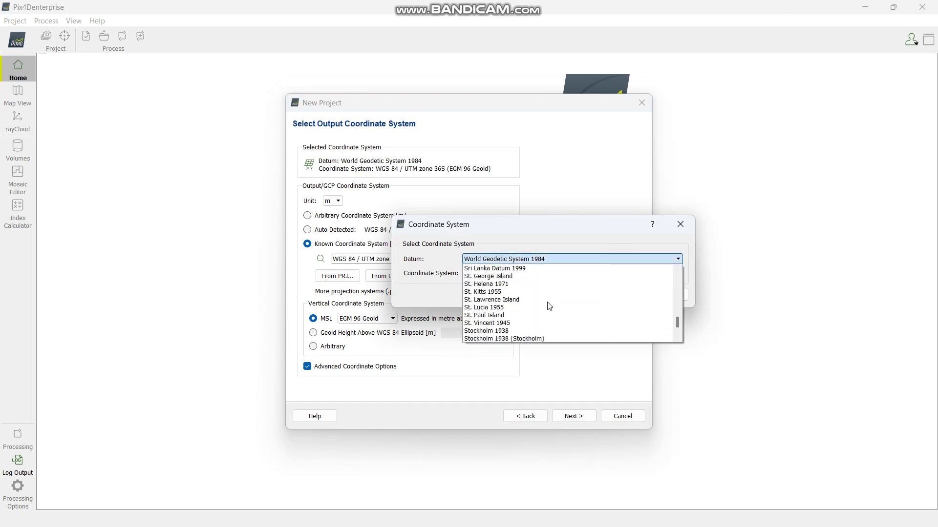
scroll(548, 304, "up", 20)
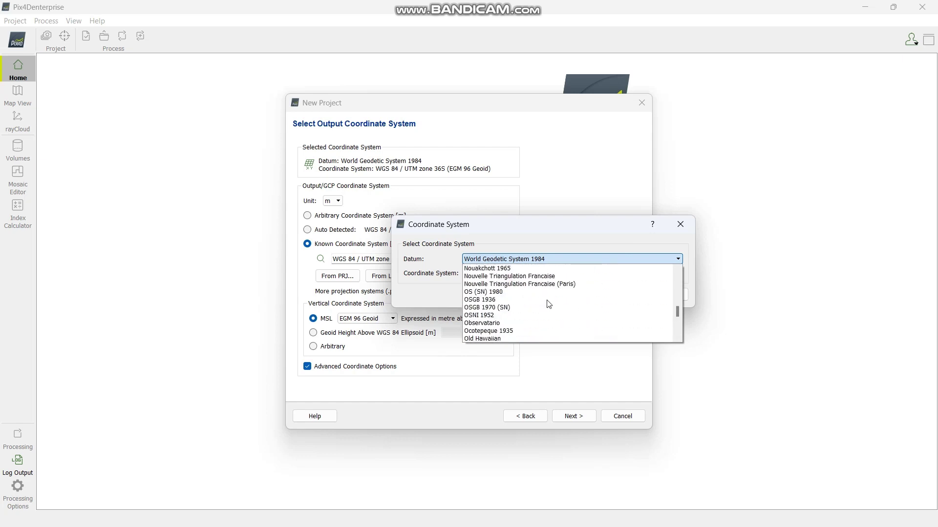
scroll(547, 303, "up", 20)
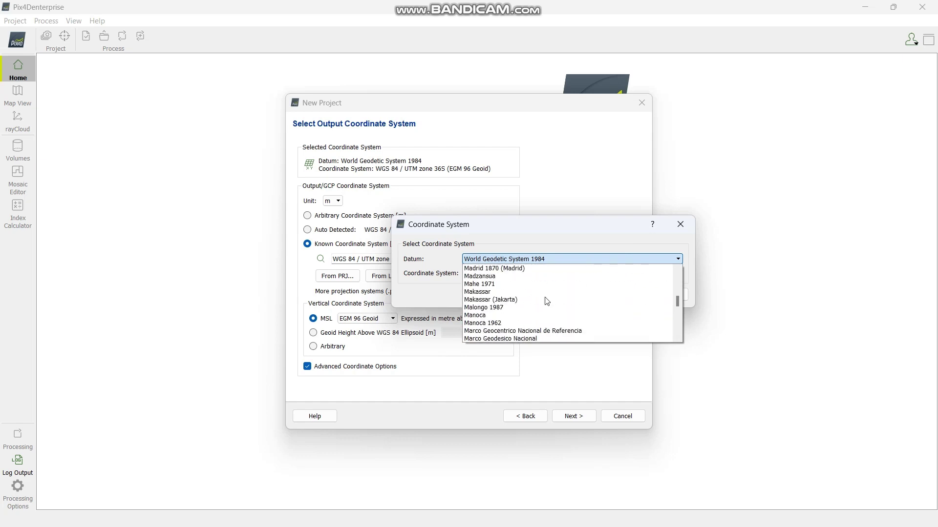
scroll(546, 300, "up", 20)
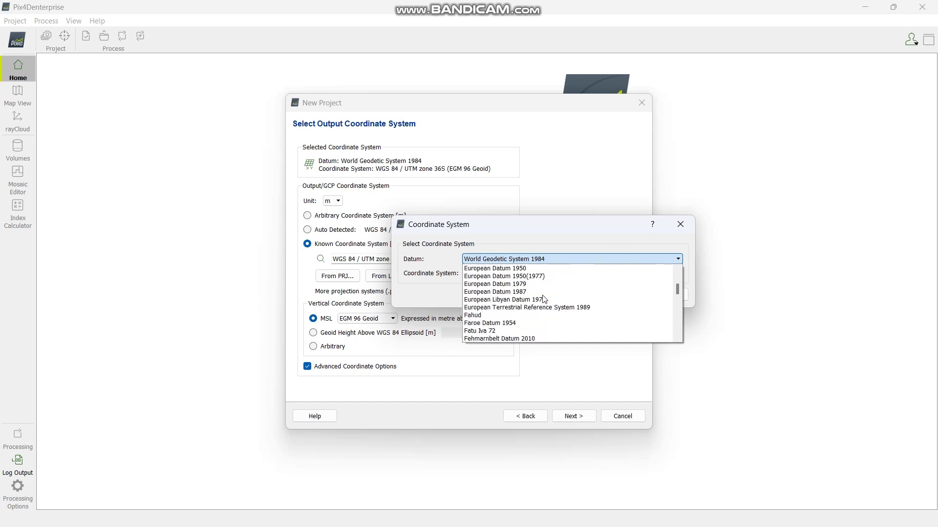
scroll(546, 300, "up", 20)
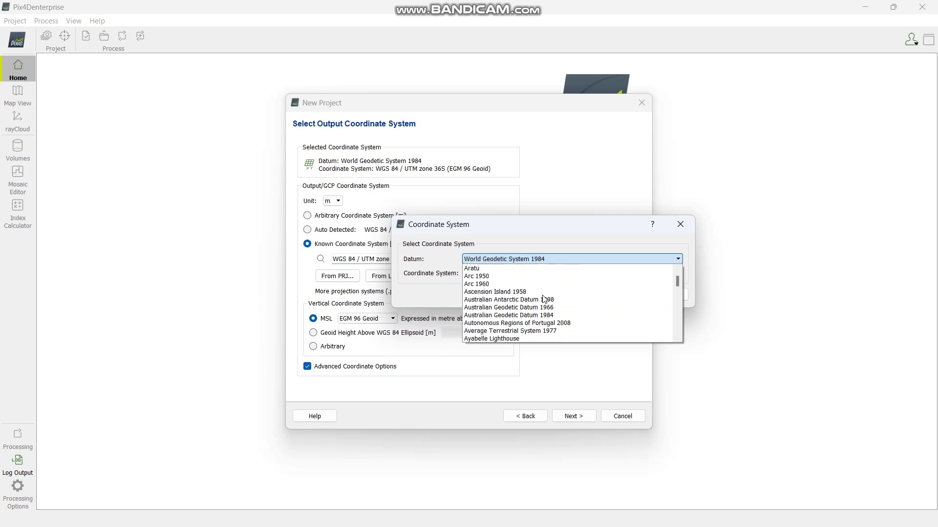
left_click(494, 299)
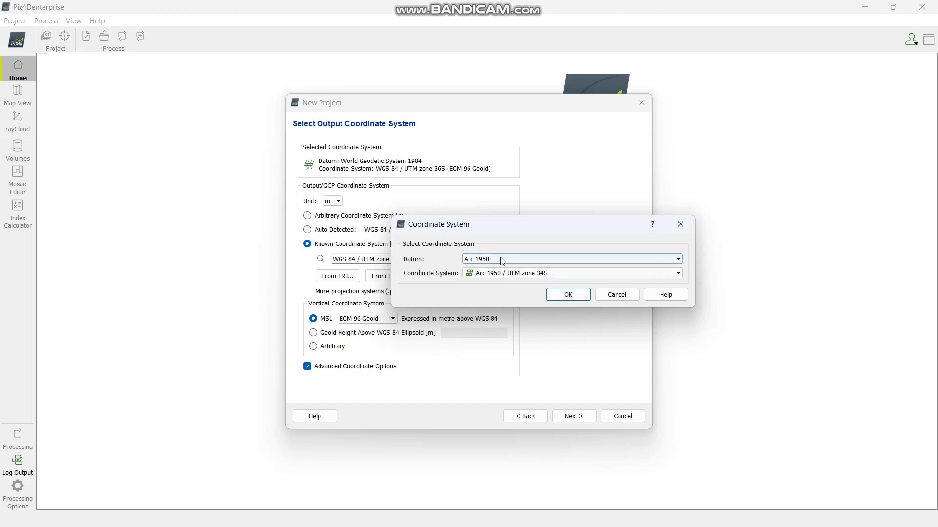
left_click(539, 273)
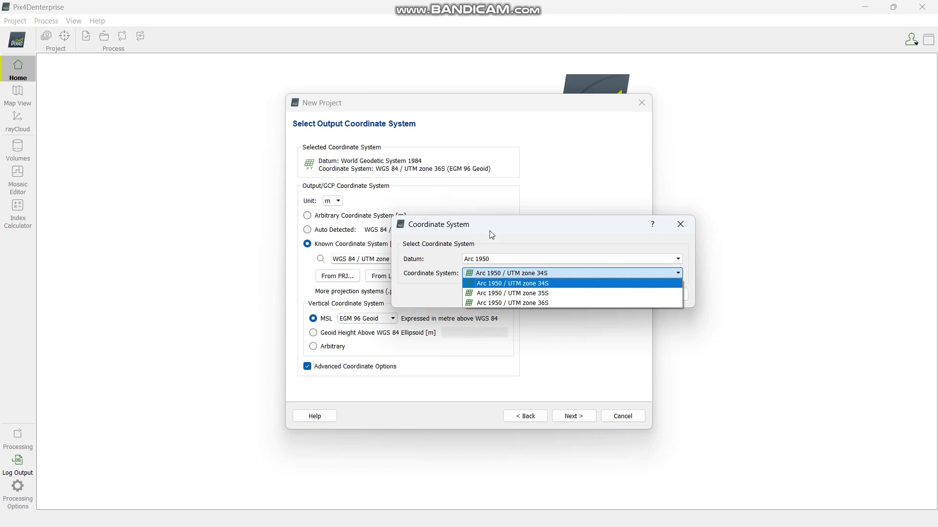
left_click(537, 302)
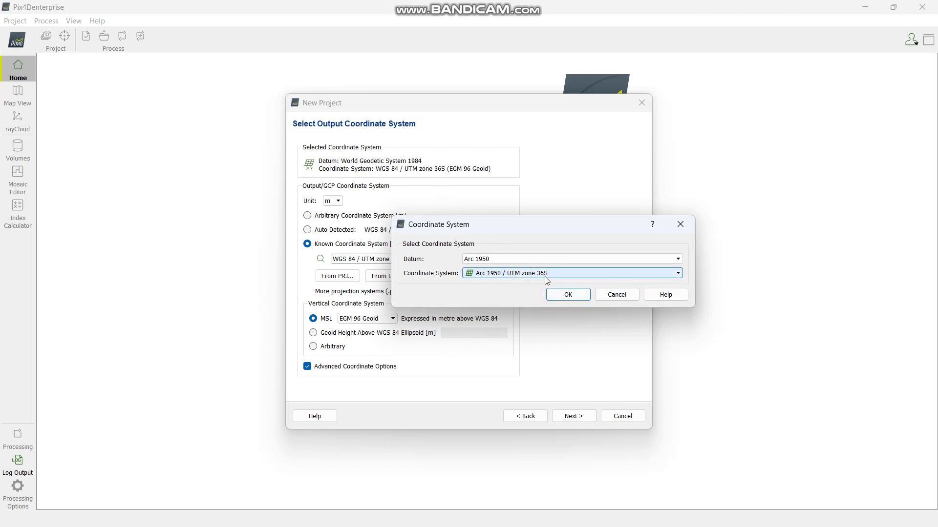
left_click(568, 294)
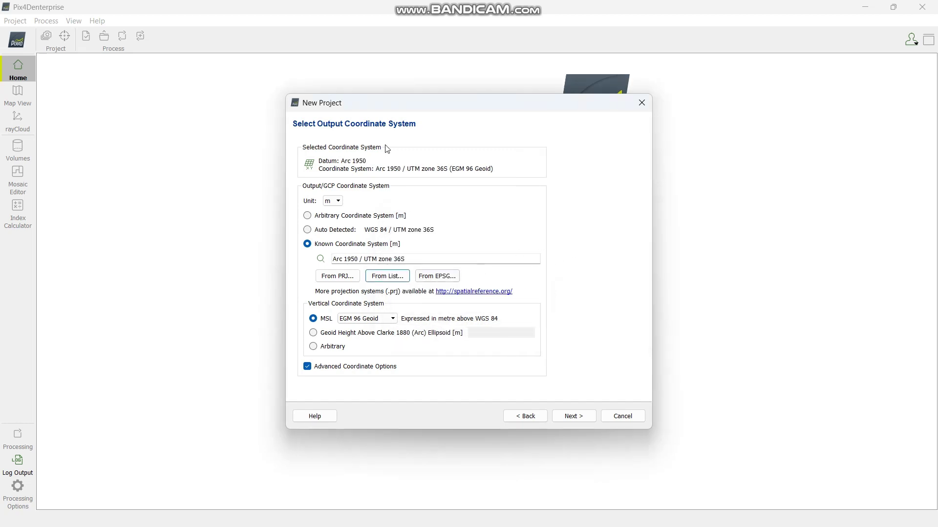
left_click(575, 416)
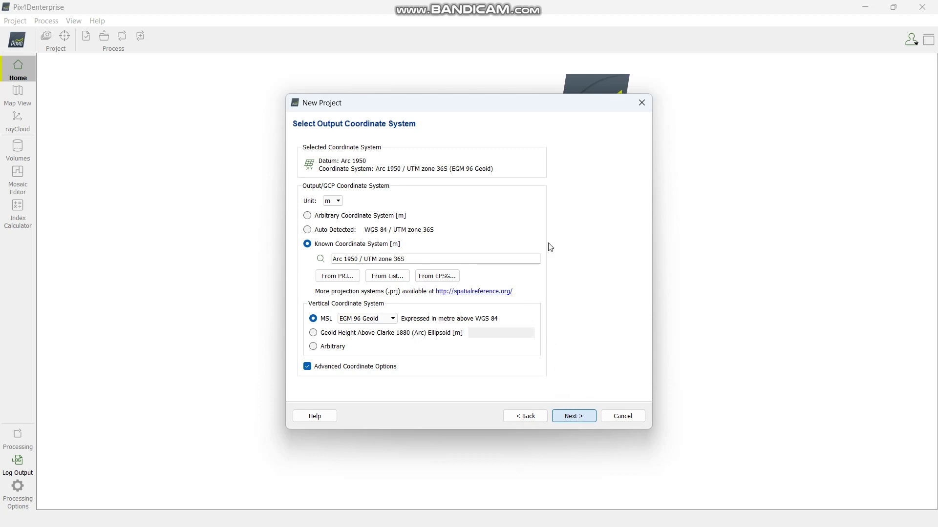
- Choose the 3D Maps template, turn off Start Processing Now, and finish the wizard
left_click(560, 417)
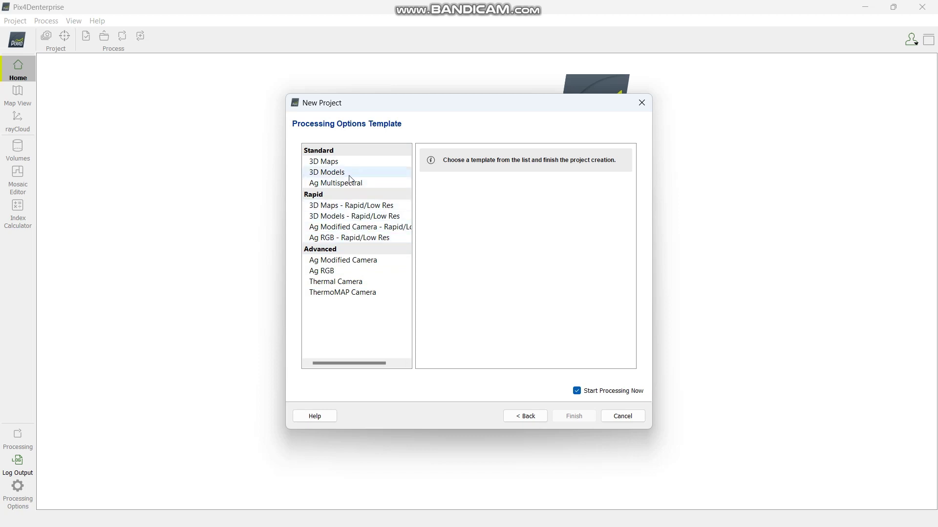
left_click(330, 162)
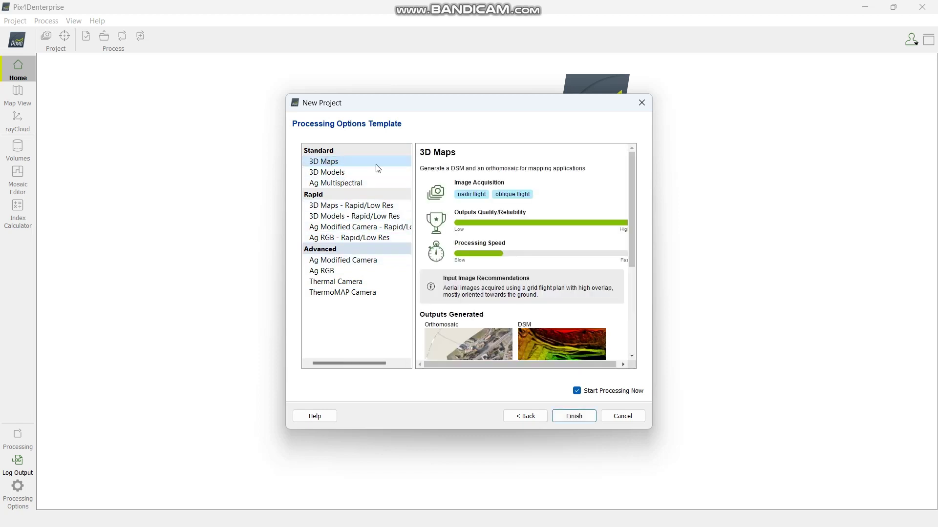
scroll(634, 235, "down", 5)
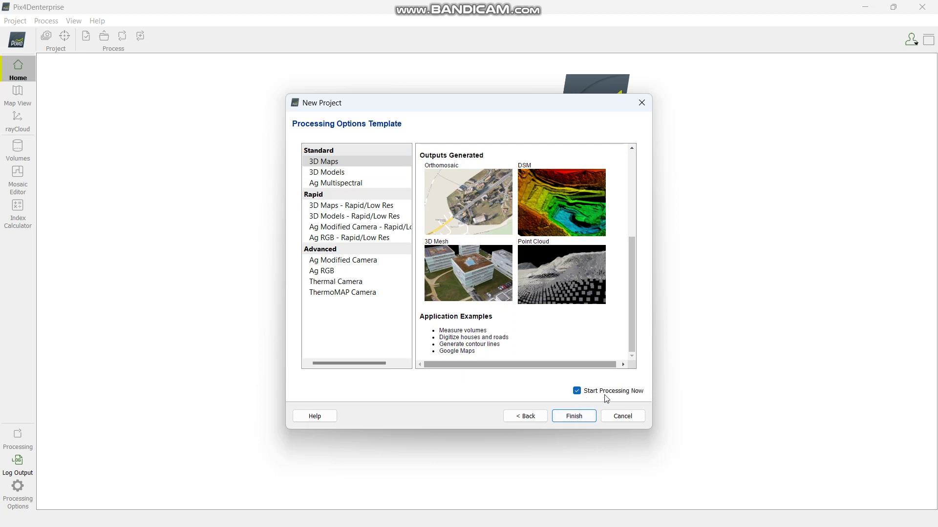
left_click(579, 393)
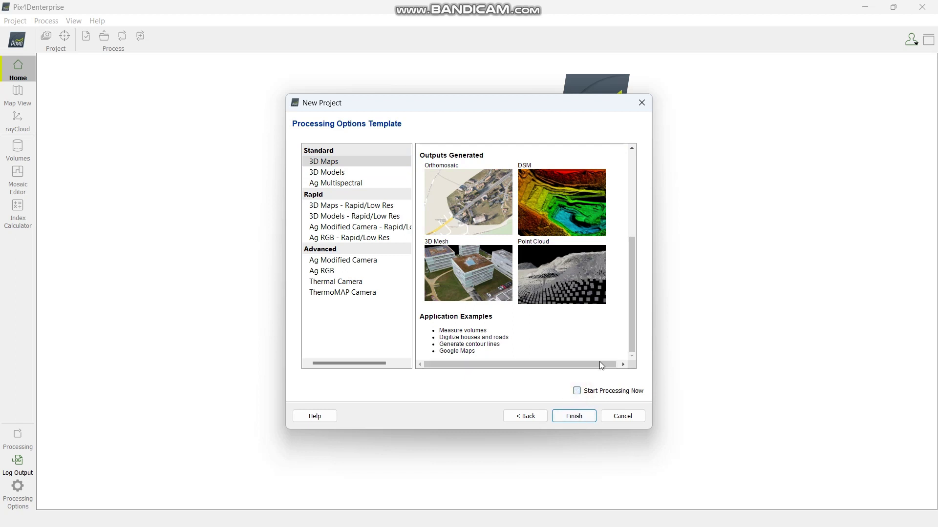
left_click(578, 416)
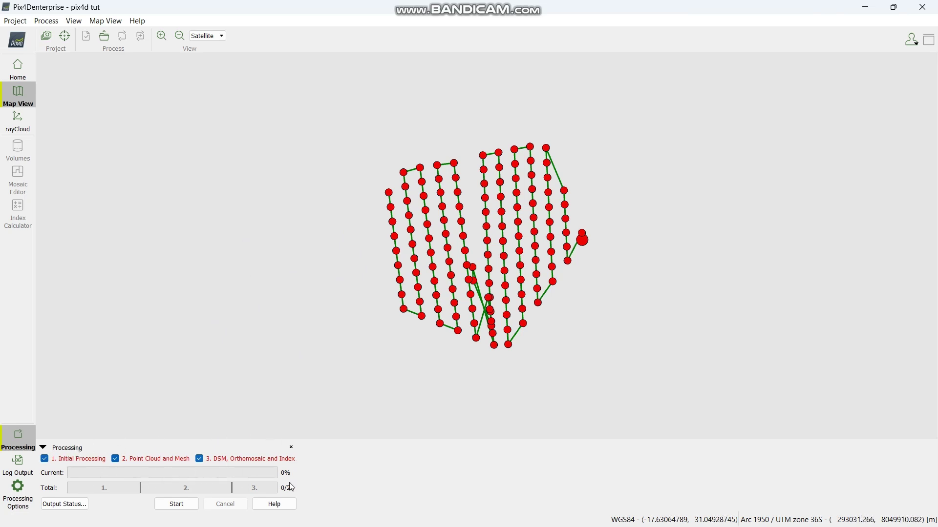
- Exclude 3. DSM, Orthomosaic and Index and start processing the first two steps
left_click(200, 459)
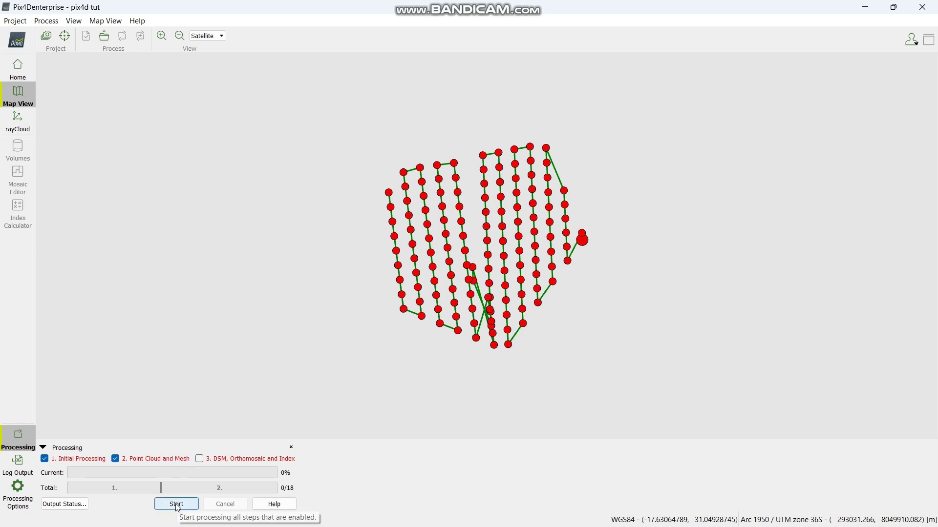
left_click(199, 459)
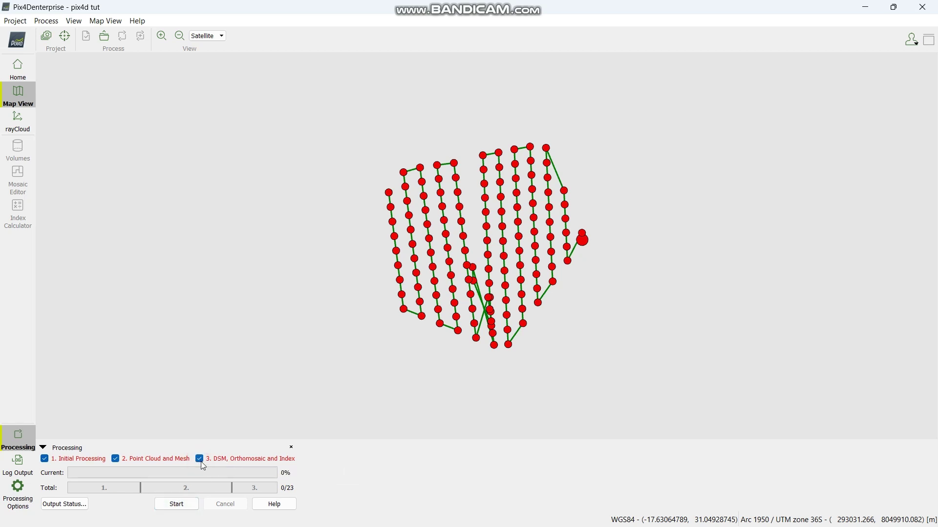
left_click(200, 459)
left_click(159, 505)
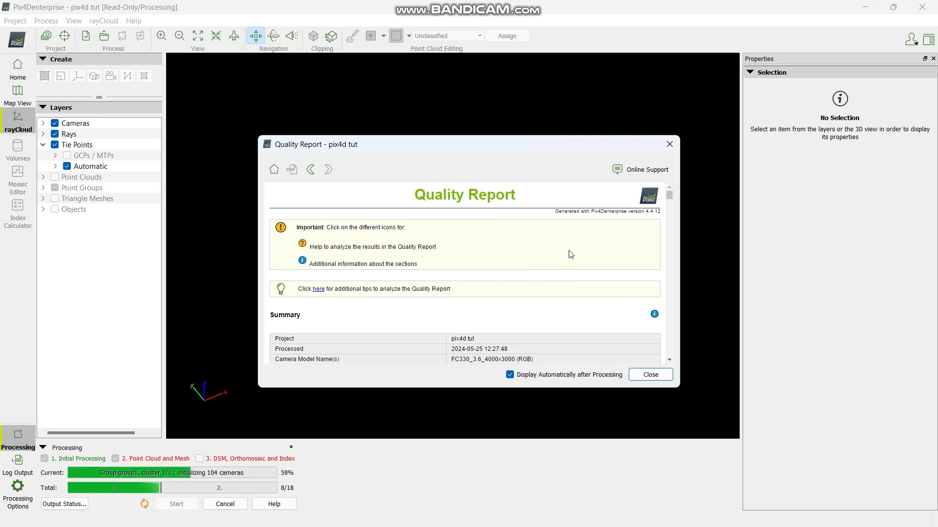
- Scroll through the Quality Report, then close it to reveal cameras and tie points
left_click_drag(672, 195, 672, 208)
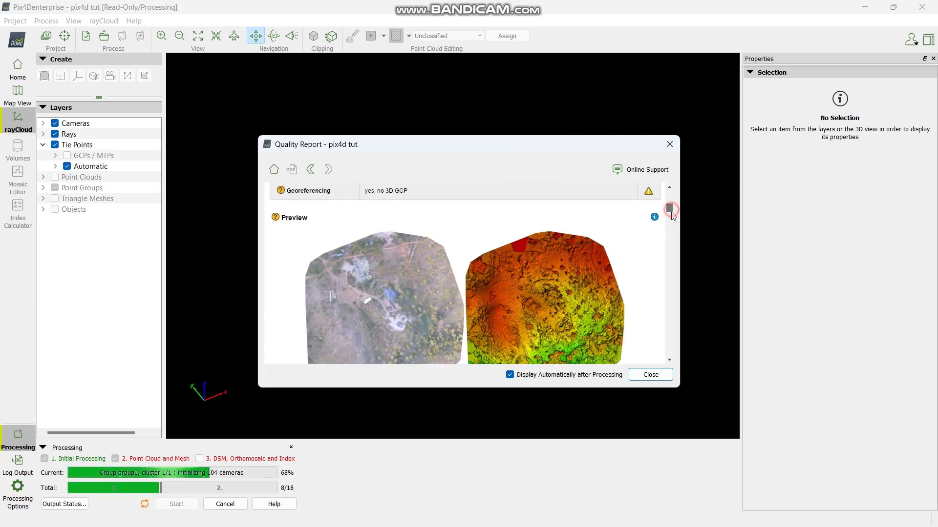
left_click_drag(672, 211, 671, 370)
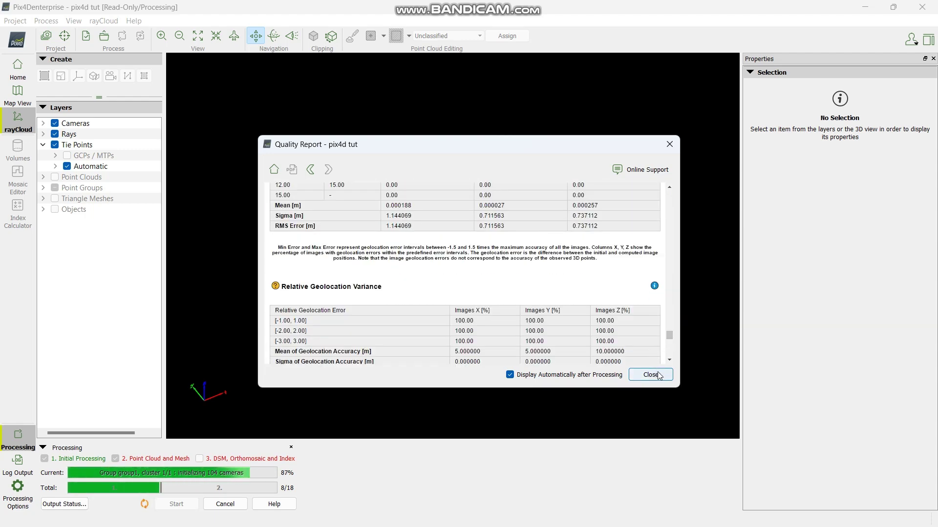
left_click(652, 377)
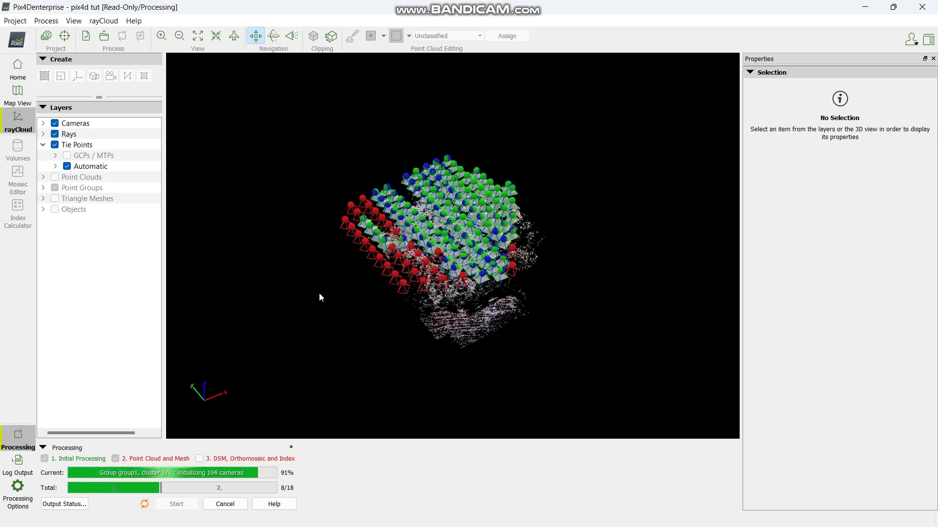